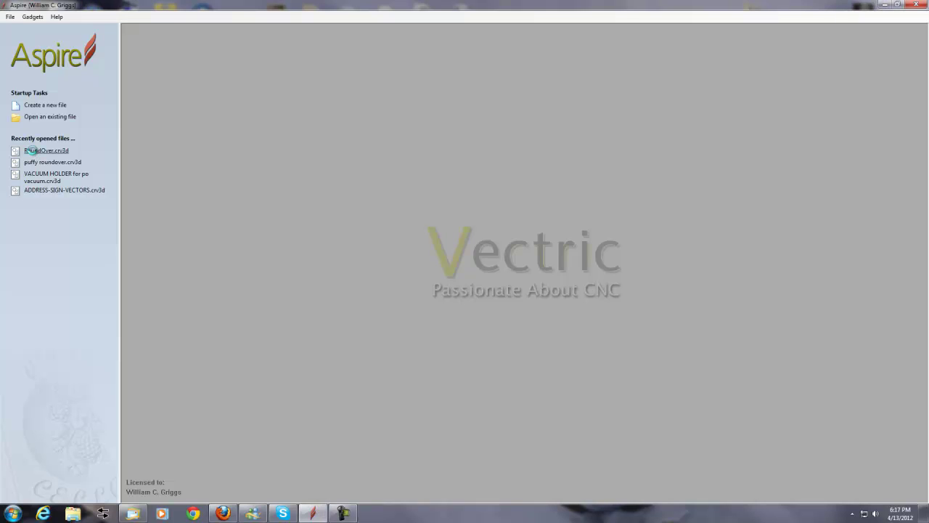
- Open RoundOver.crv3d, tile the 2D and 3D views side by side, and close Create Text
left_click(33, 152)
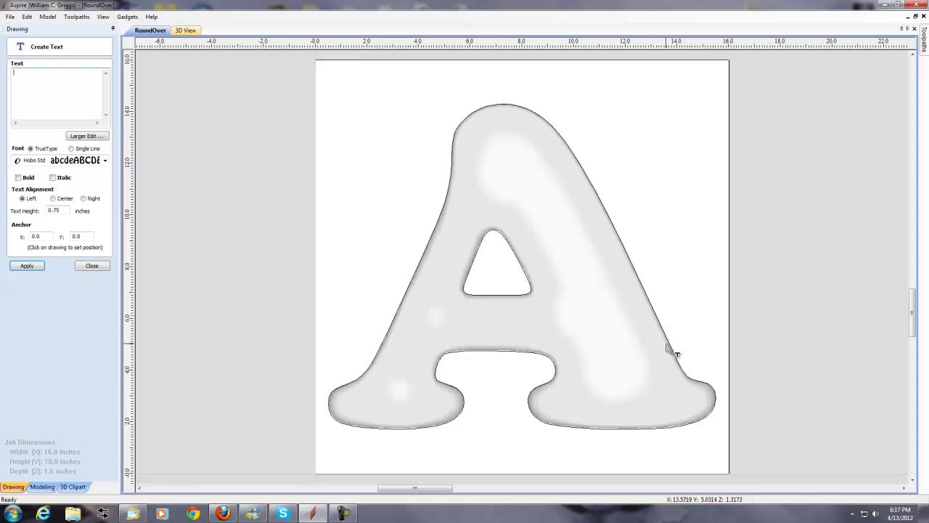
key("F4")
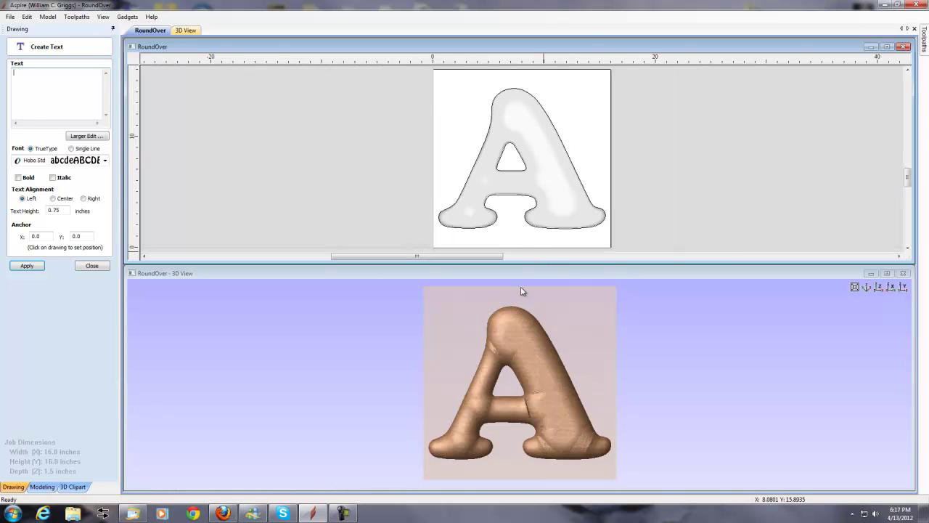
key("F4")
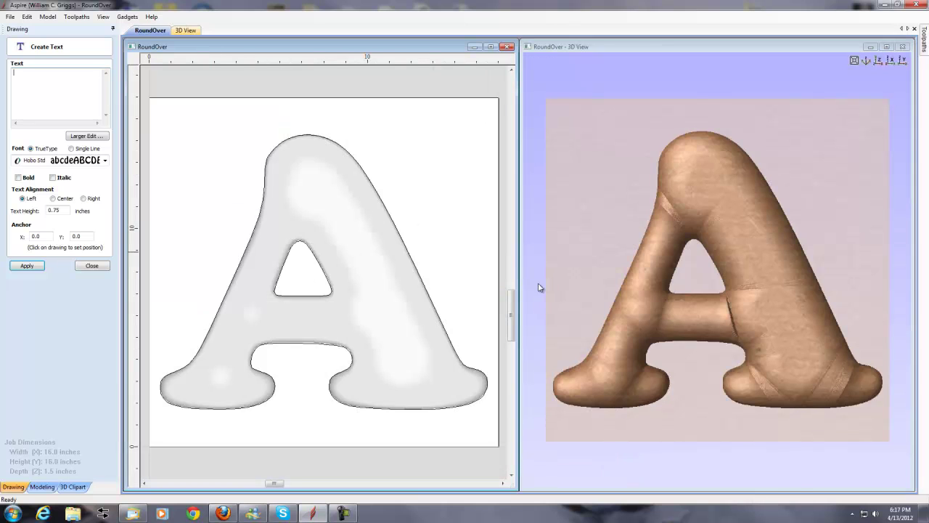
left_click(88, 266)
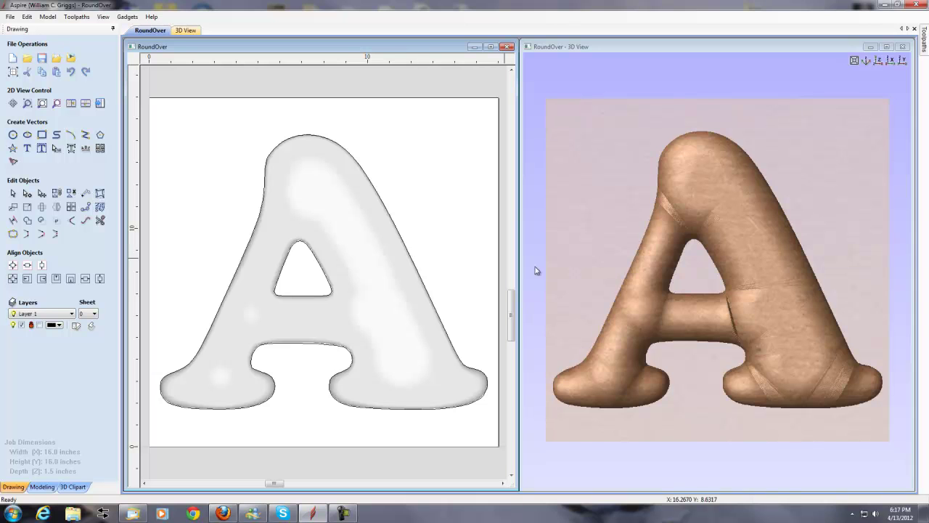
- Orbit the 3D view to inspect the rounded letter A from several angles, including near top-down
left_click_drag(590, 289, 662, 410)
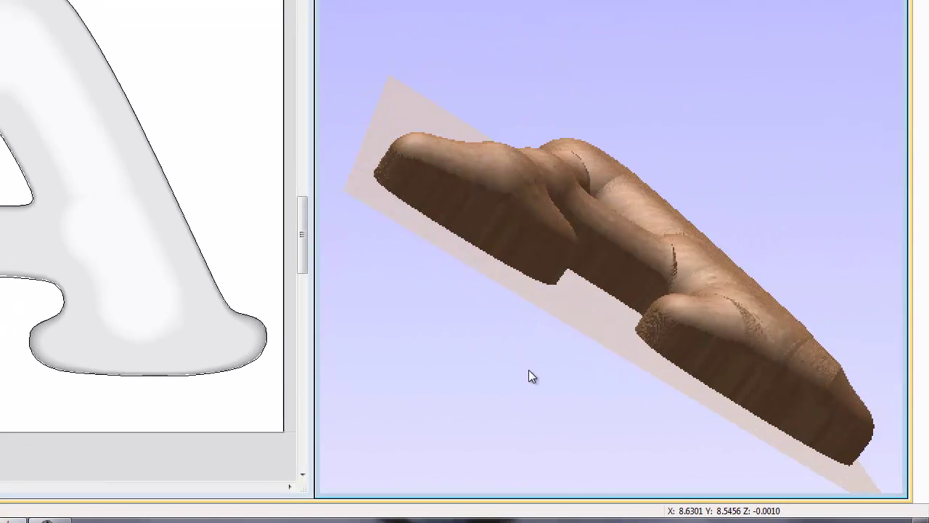
left_click_drag(529, 371, 522, 184)
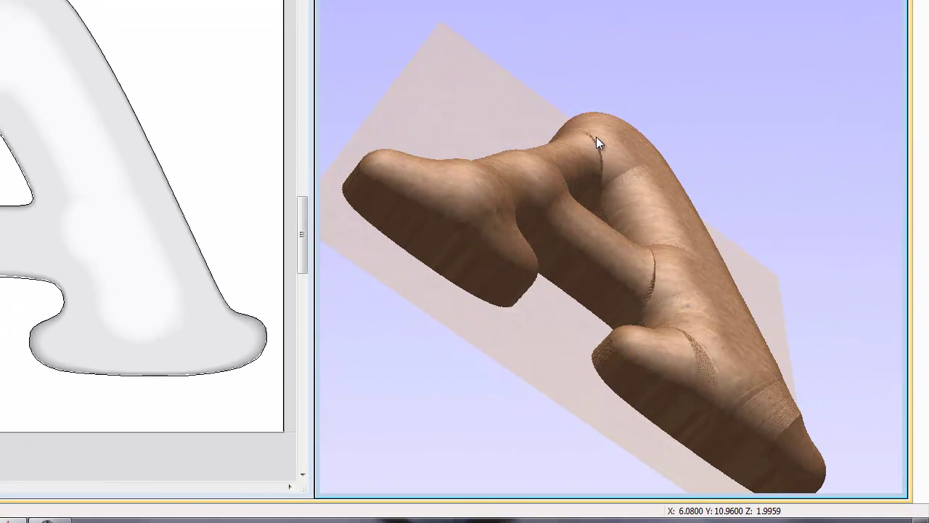
left_click_drag(587, 172, 539, 220)
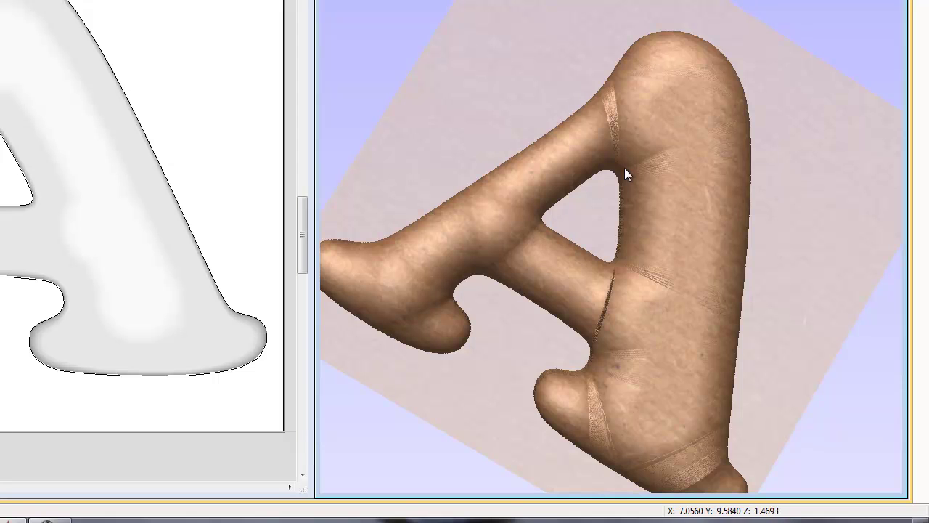
left_click_drag(748, 298, 532, 259)
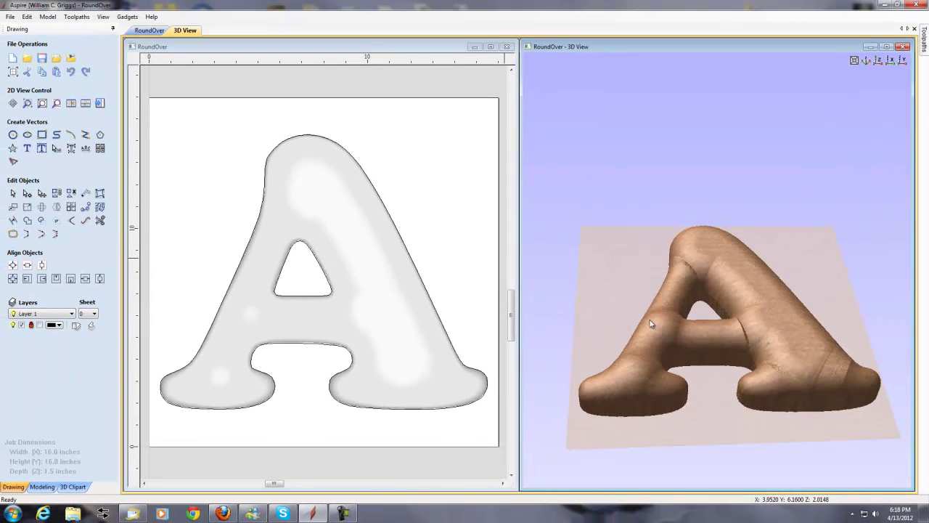
left_click_drag(651, 324, 490, 389)
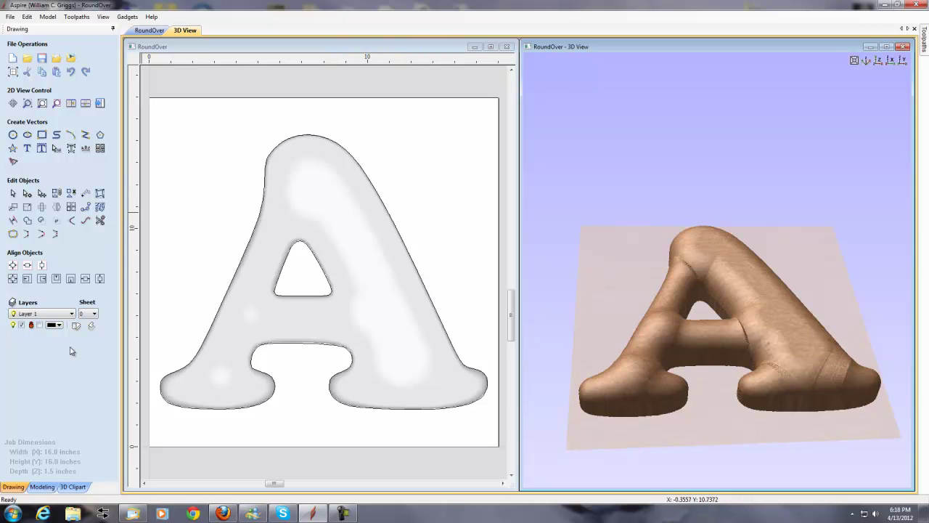
- In the Modeling tools, hide Component 1 and review its properties (Add mode, 2.25-inch height)
left_click(42, 486)
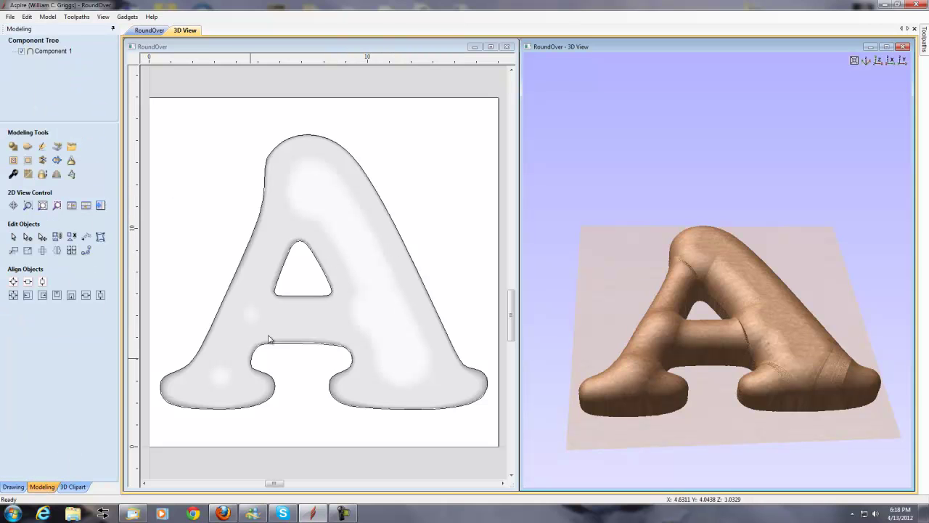
left_click(23, 53)
double_click(51, 53)
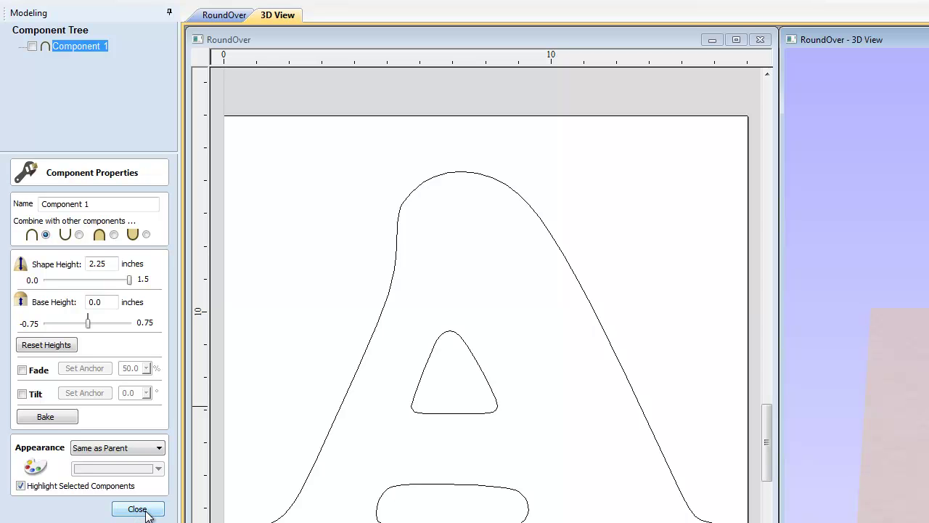
left_click(32, 47)
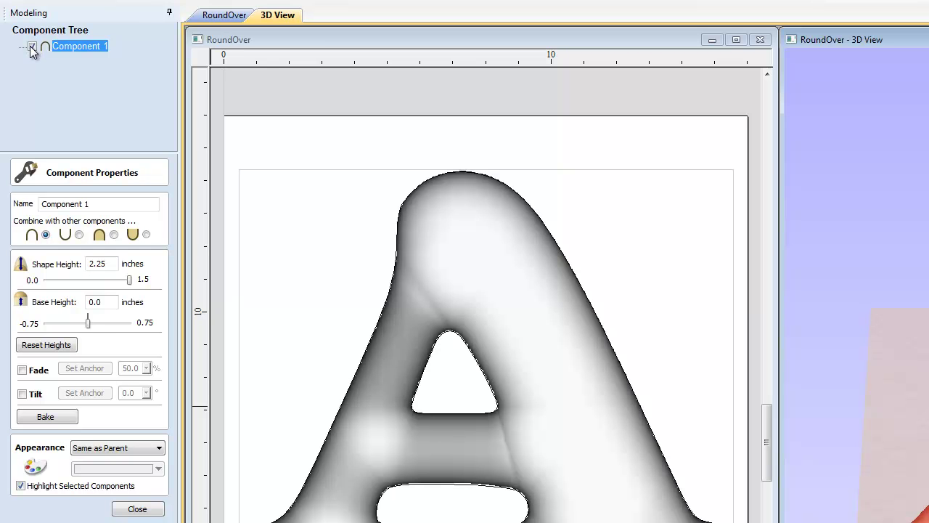
left_click(32, 47)
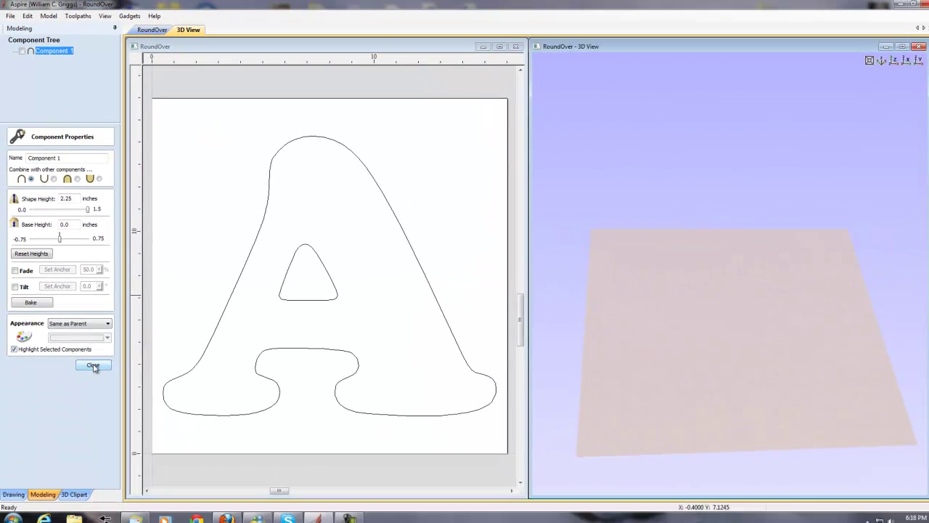
left_click(137, 508)
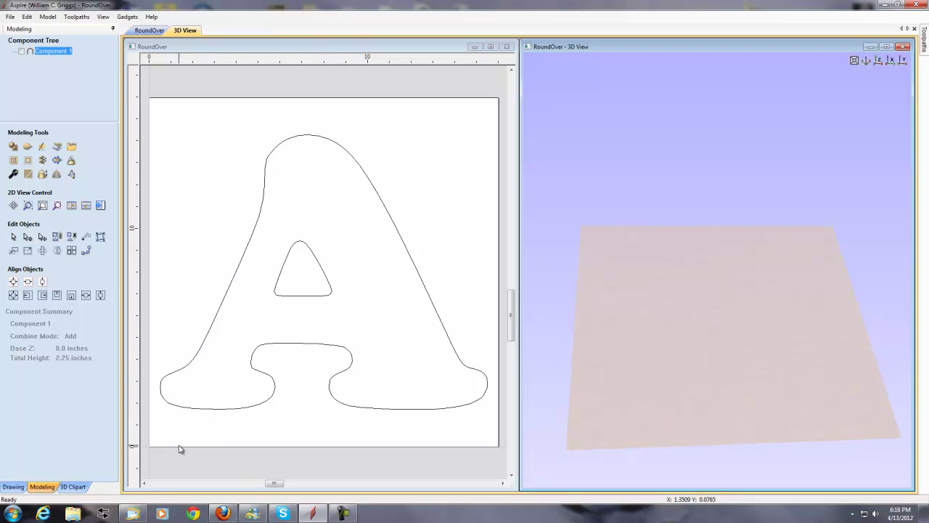
- Set up a Curved Profile shape on the A outline: 0.75-inch base, limited to 2.25-inch height
left_click(231, 282)
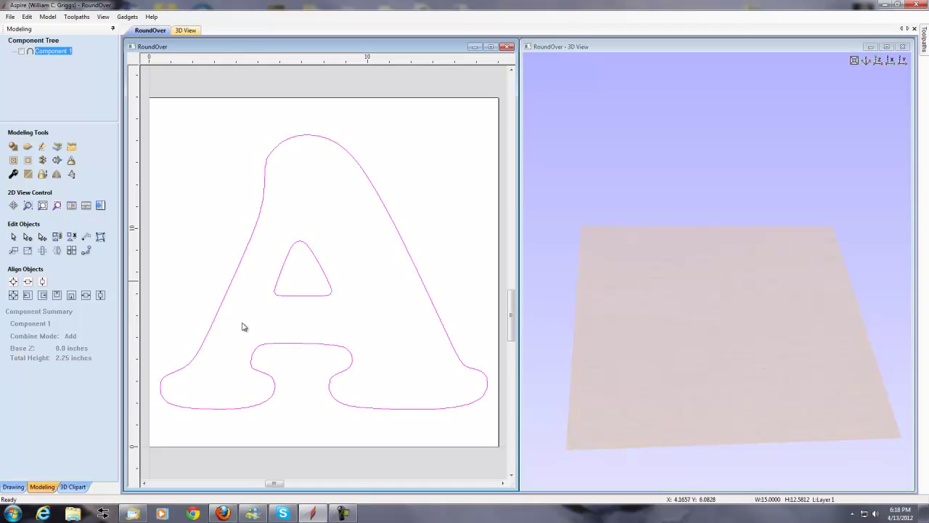
mouse_move(314, 515)
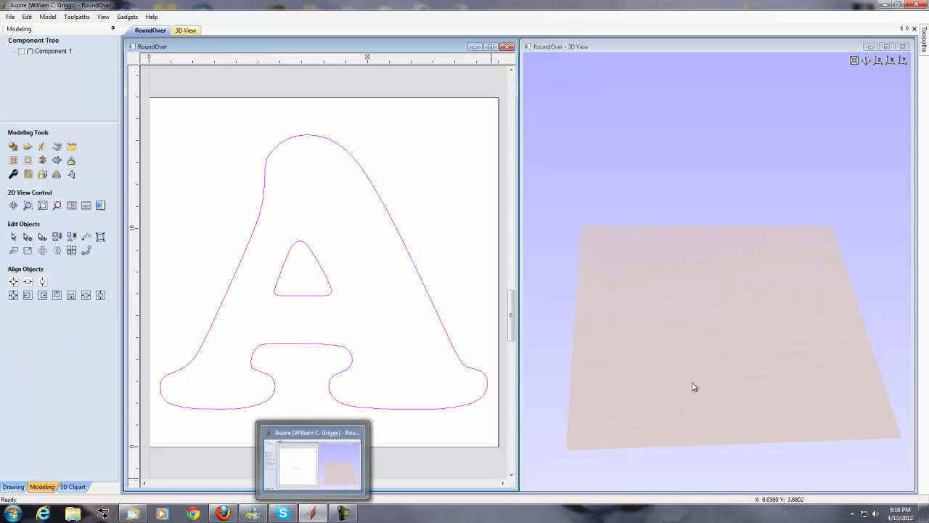
left_click(13, 148)
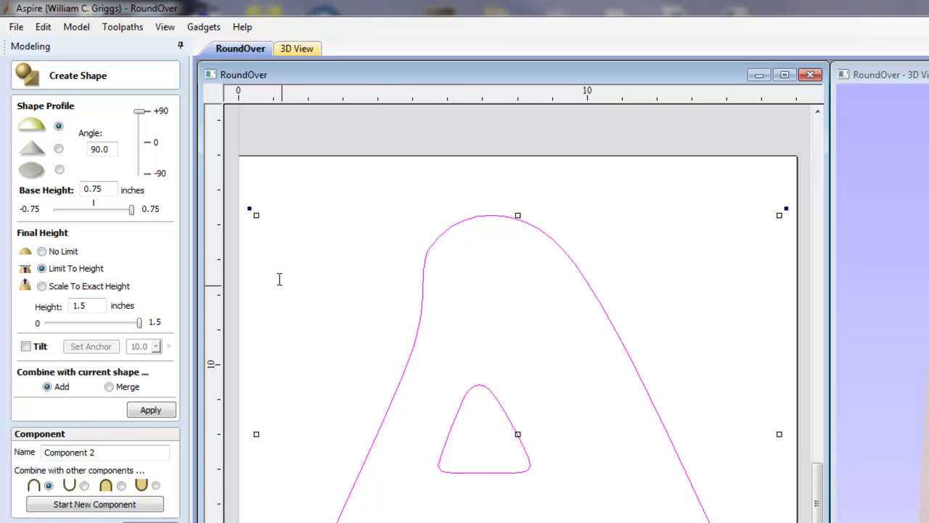
left_click(389, 409)
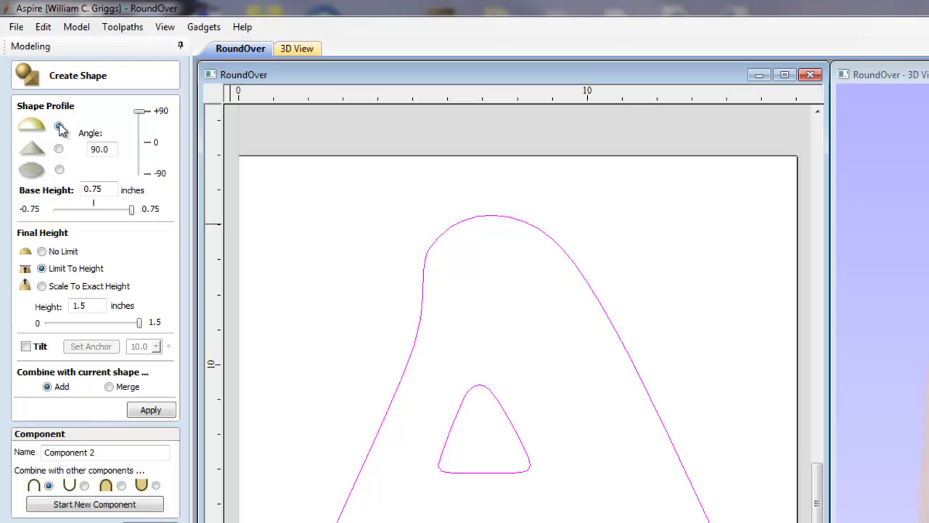
left_click_drag(91, 305, 39, 308)
type("2")
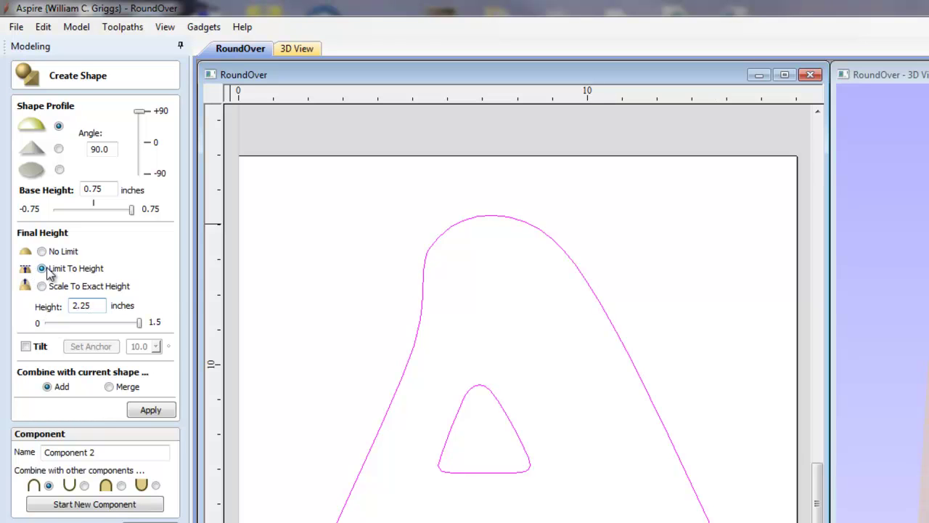
- Build the domed letter A shape and orbit the 3D view to inspect it
left_click(151, 410)
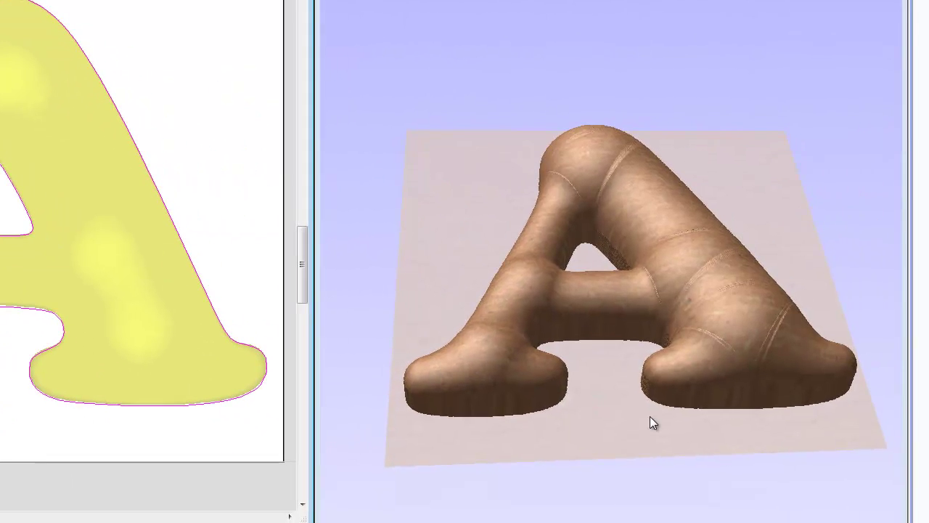
left_click_drag(650, 418, 801, 161)
left_click_drag(668, 327, 562, 326)
left_click_drag(693, 244, 725, 234)
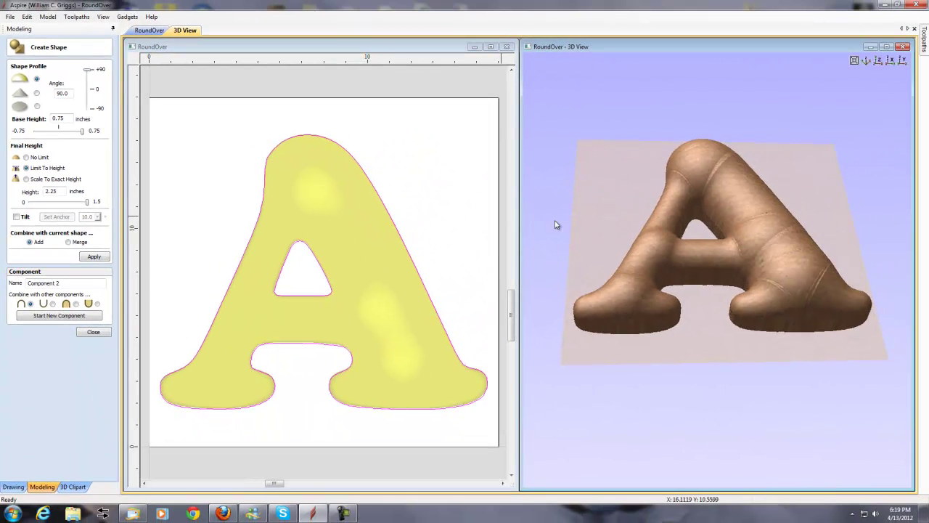
left_click_drag(665, 241, 781, 224)
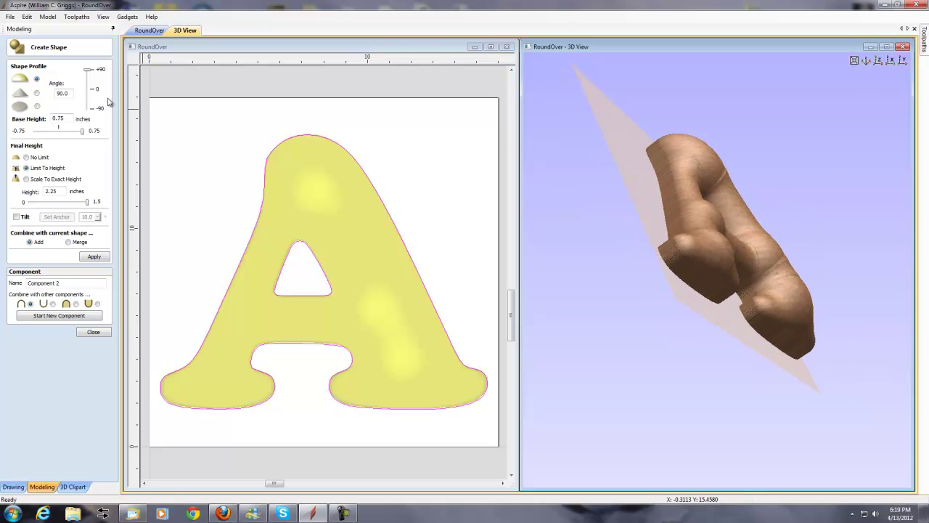
left_click_drag(606, 167, 555, 196)
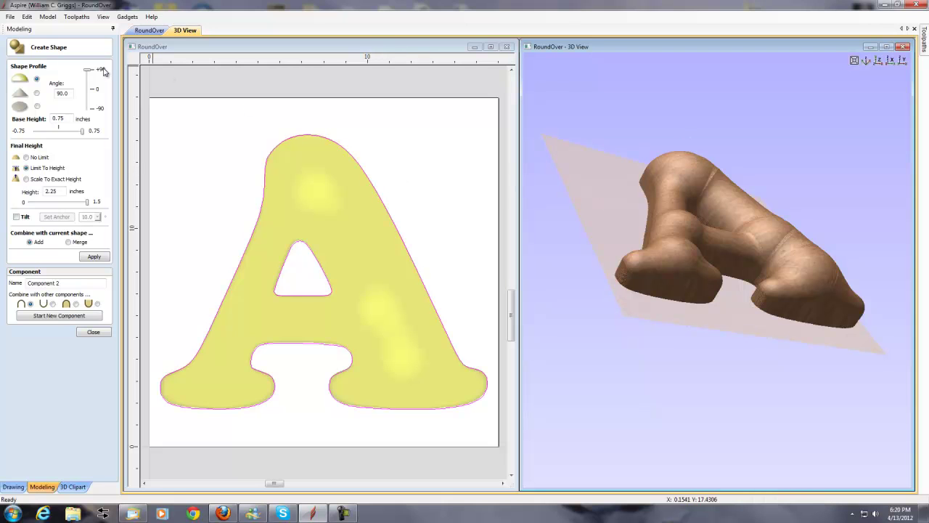
- Experiment with the profile angle slider, then set the angle to 40 degrees
left_click_drag(88, 70, 92, 92)
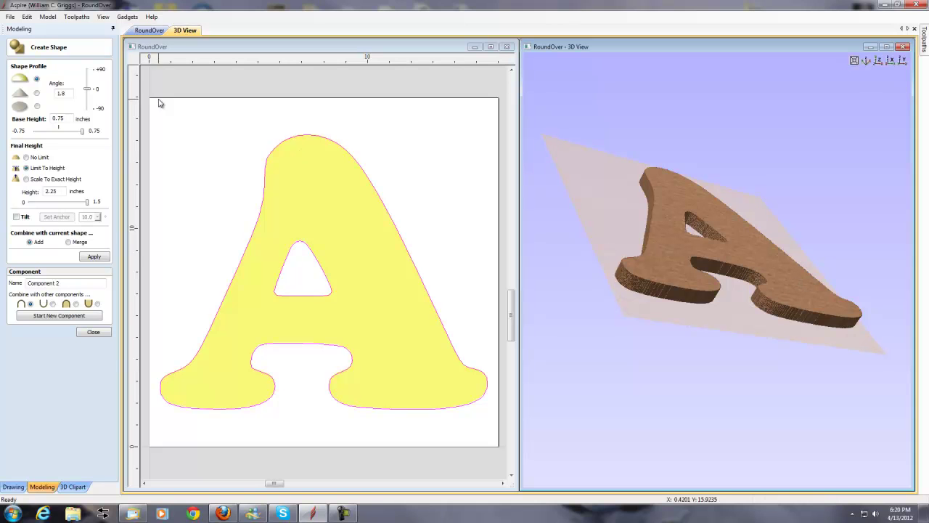
left_click_drag(91, 92, 91, 89)
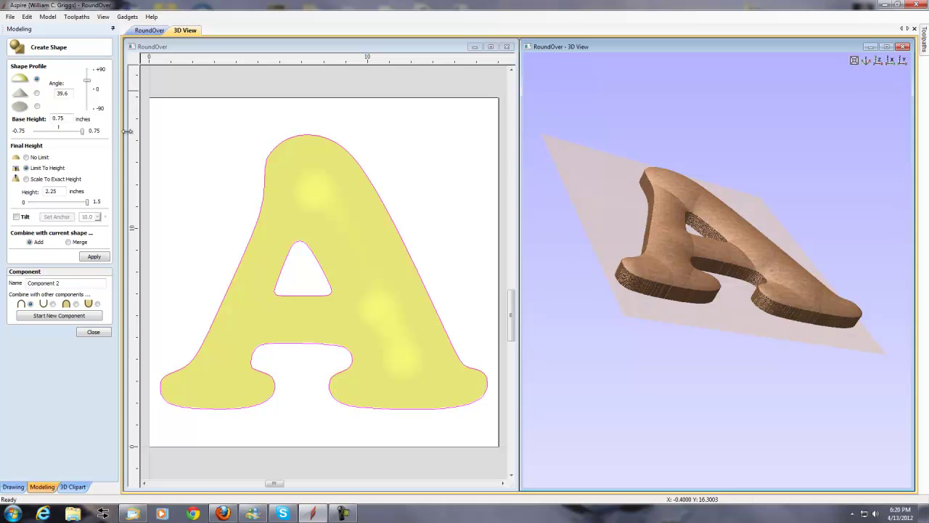
left_click_drag(90, 83, 92, 85)
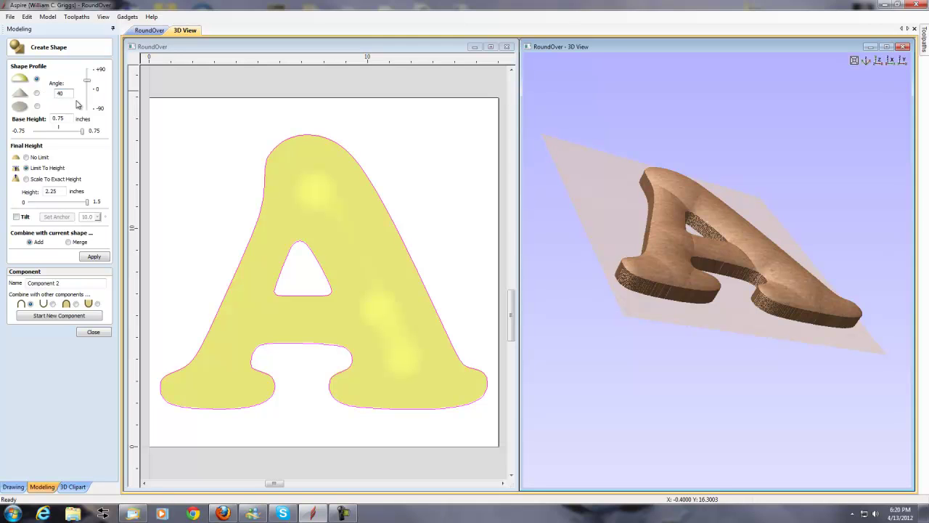
type("40")
key("Tab")
- Raise the base height to 1.5 inches, try No Limit, and adjust the profile angle
left_click(67, 117)
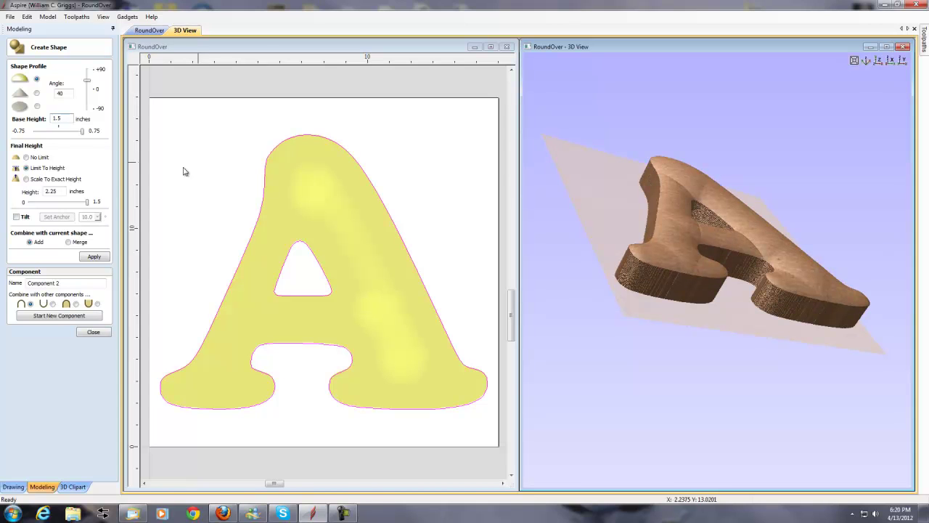
left_click_drag(653, 218, 632, 262)
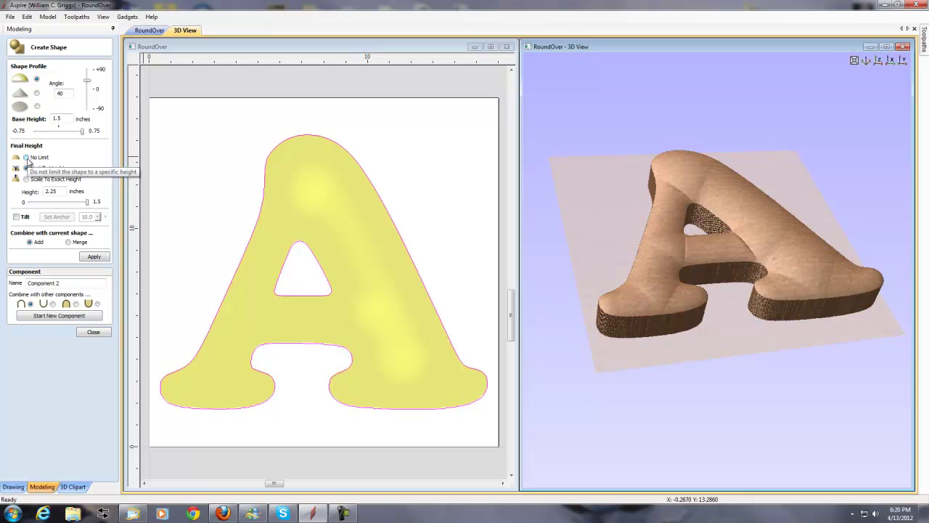
left_click(28, 159)
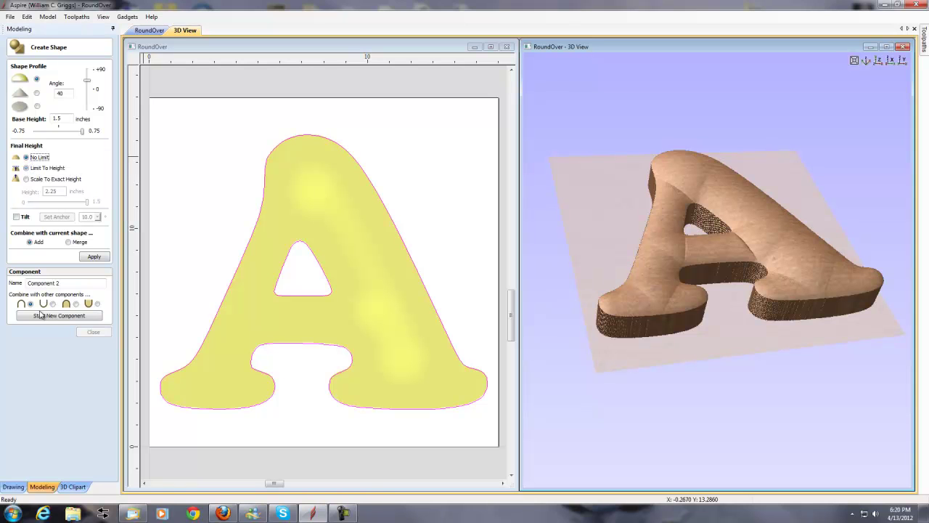
left_click_drag(785, 317, 720, 241)
left_click_drag(740, 204, 642, 223)
left_click_drag(88, 83, 87, 69)
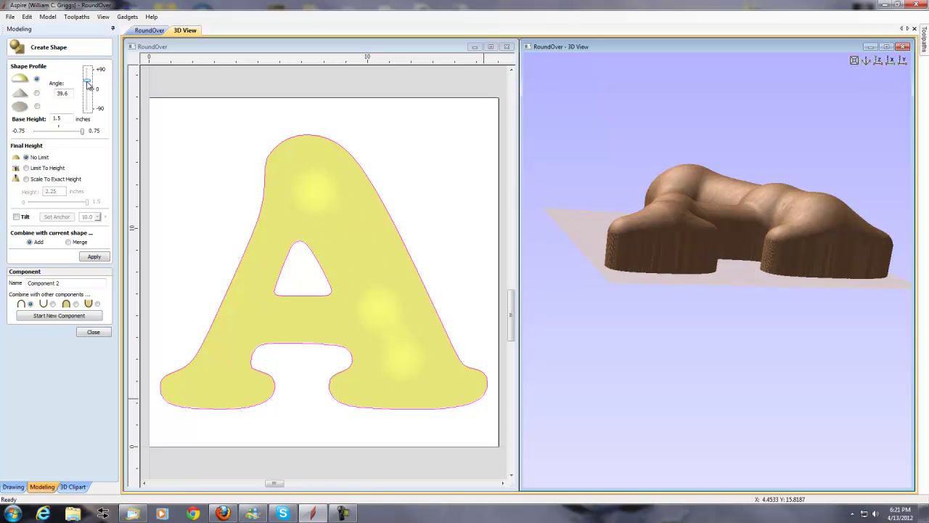
left_click_drag(87, 85, 88, 86)
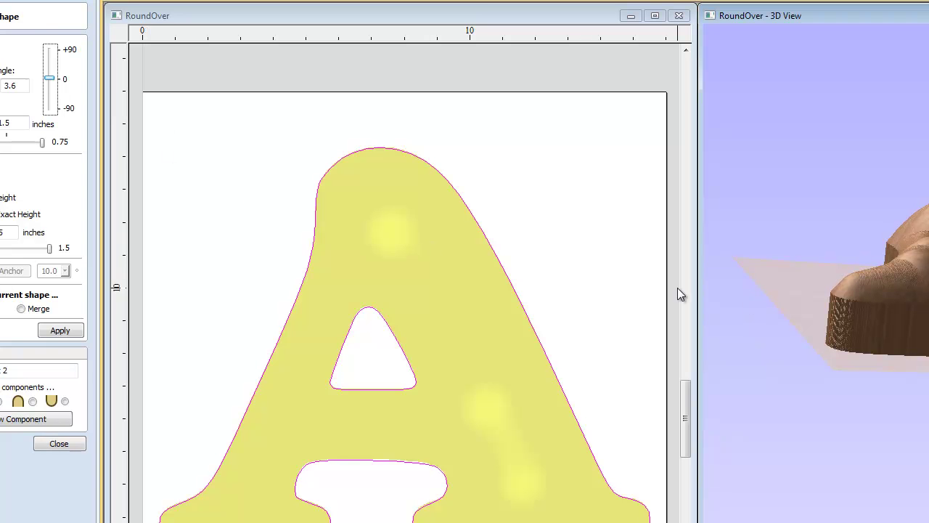
- Limit the shape to 2.25-inch height again and set the profile angle to about 41.4°
left_click_drag(906, 377, 928, 446)
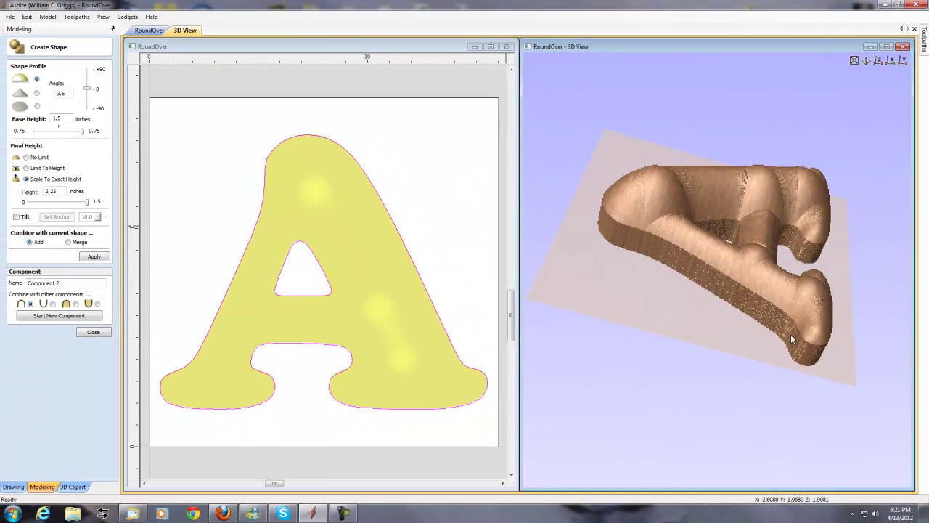
left_click_drag(791, 337, 783, 331)
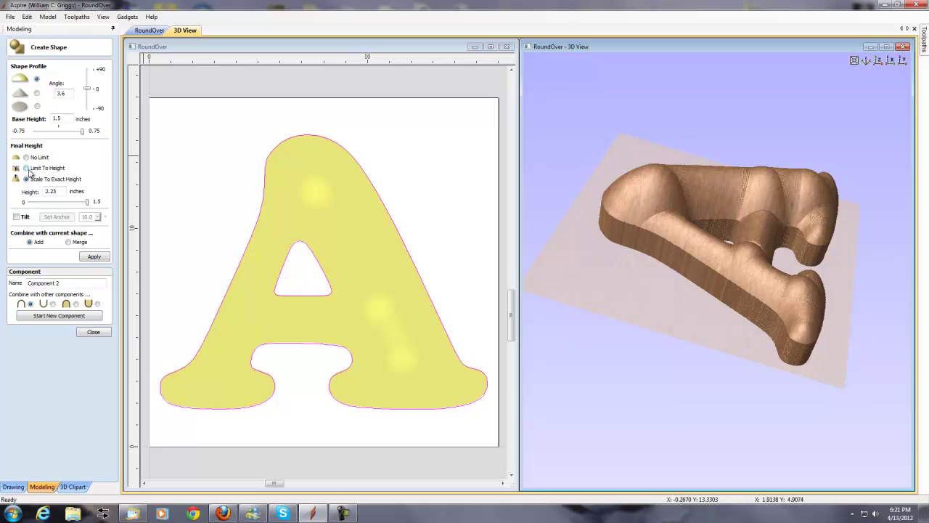
left_click(27, 168)
left_click_drag(685, 335, 535, 307)
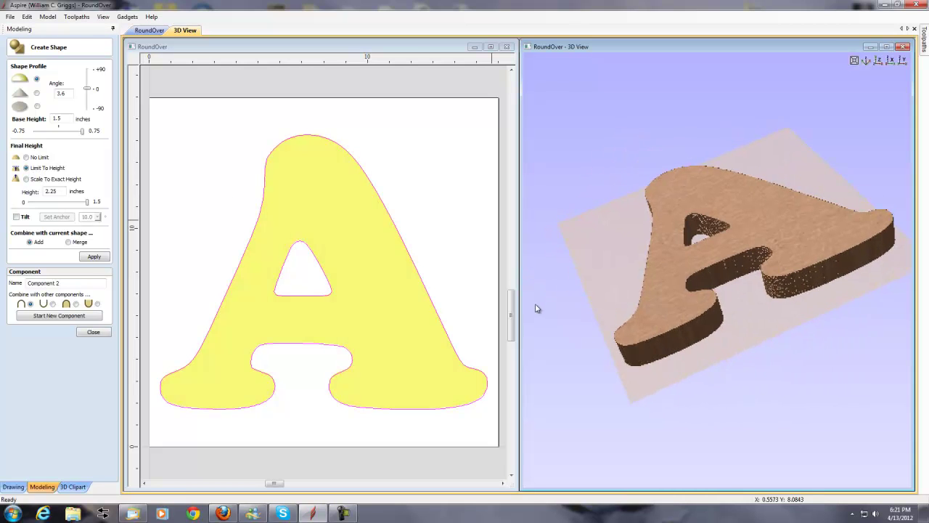
left_click_drag(85, 84, 88, 92)
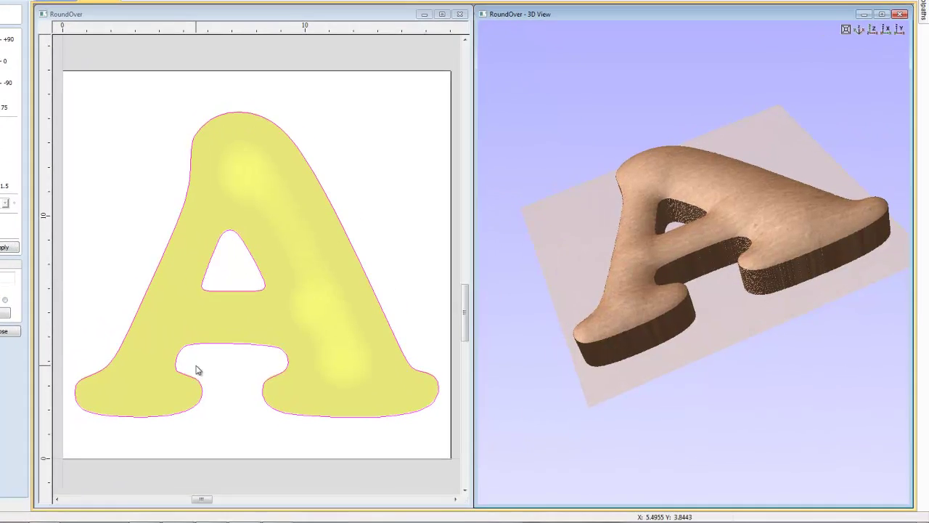
- Orbit the 3D view to inspect the domed A upright and from a low side angle
left_click_drag(690, 341, 822, 419)
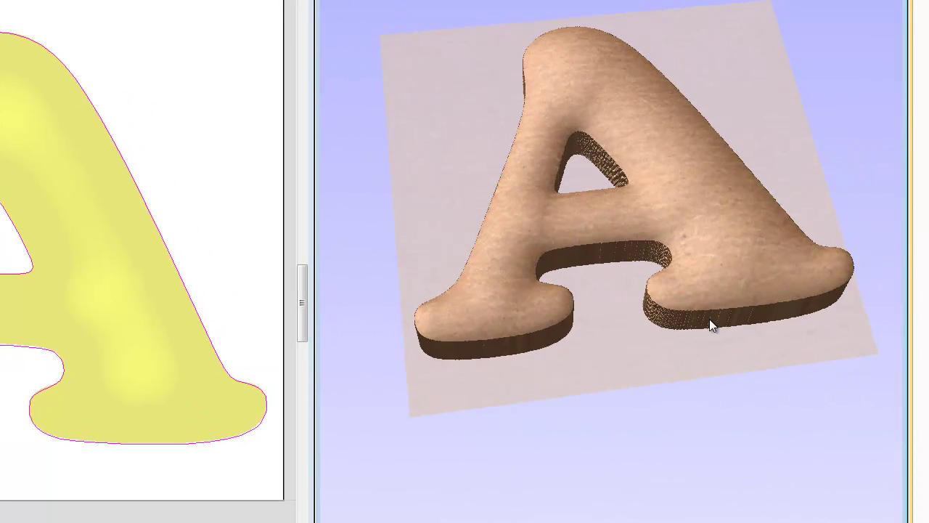
left_click_drag(710, 319, 741, 302)
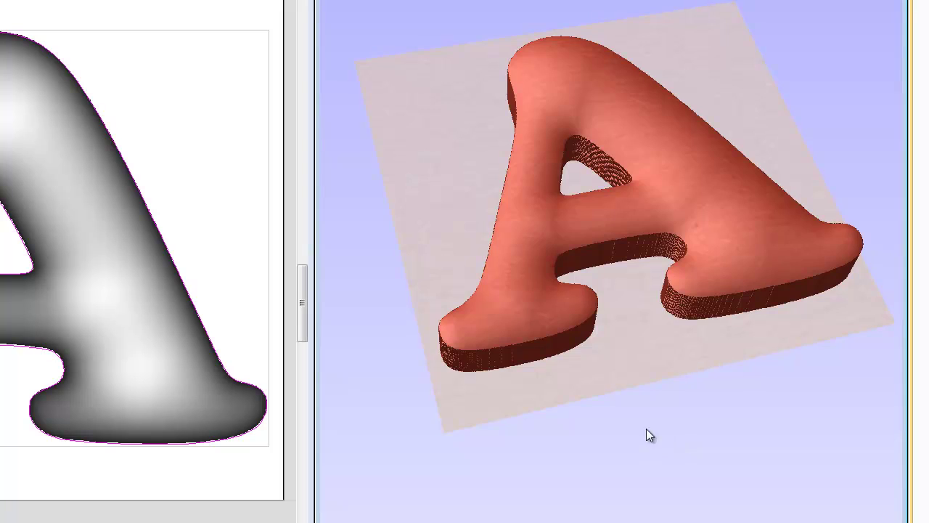
mouse_move(637, 414)
left_mouse_down()
mouse_move(595, 348)
mouse_move(640, 292)
mouse_move(588, 364)
mouse_move(610, 413)
left_mouse_up()
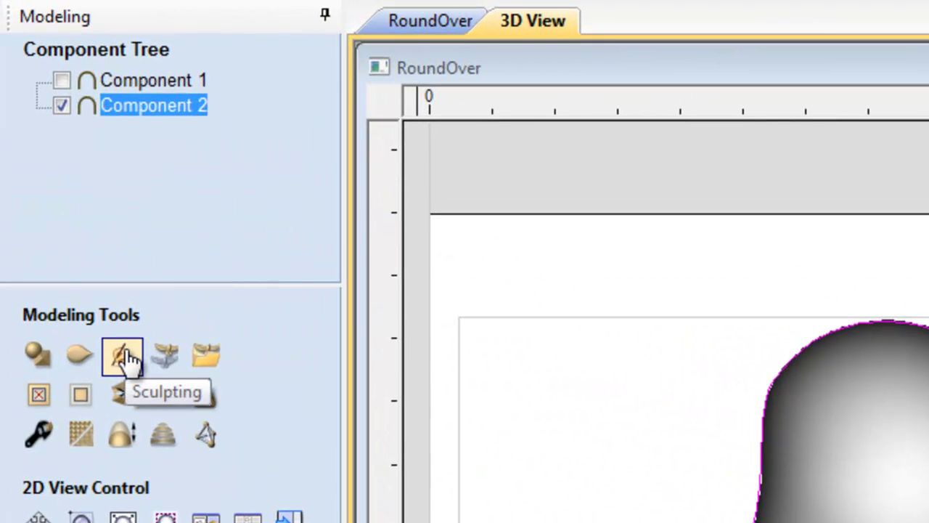
- Smooth the A's top, lower right, crossbar and right foot with the Sculpting Smooth brush
left_click(125, 359)
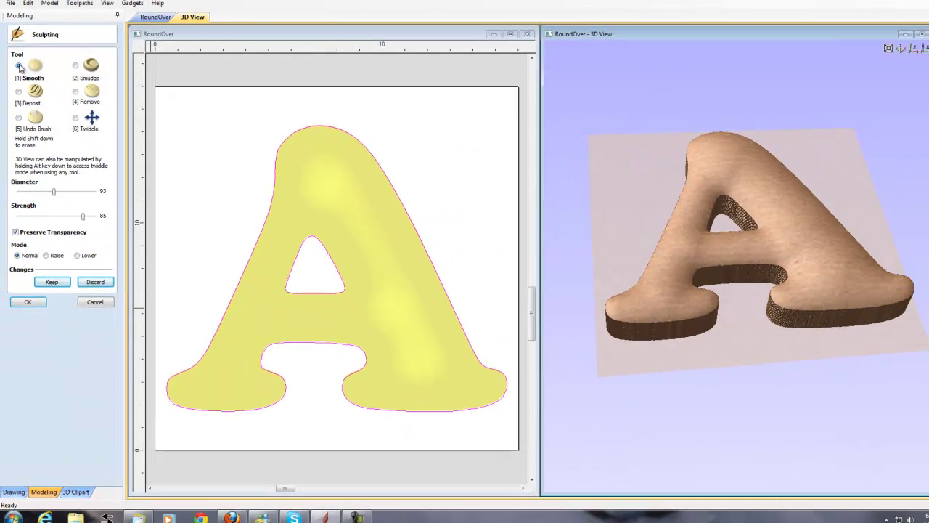
left_click(18, 65)
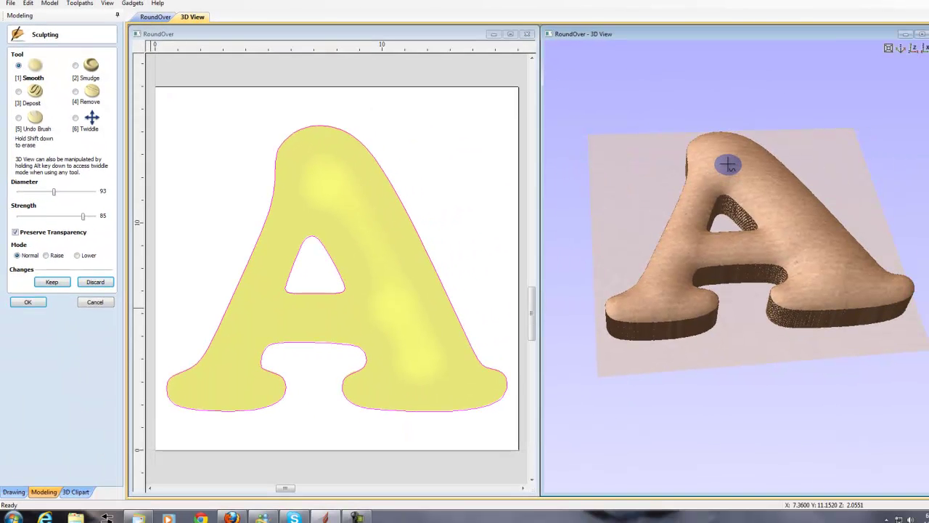
mouse_move(729, 165)
left_mouse_down()
mouse_move(757, 197)
mouse_move(735, 142)
mouse_move(757, 199)
left_mouse_up()
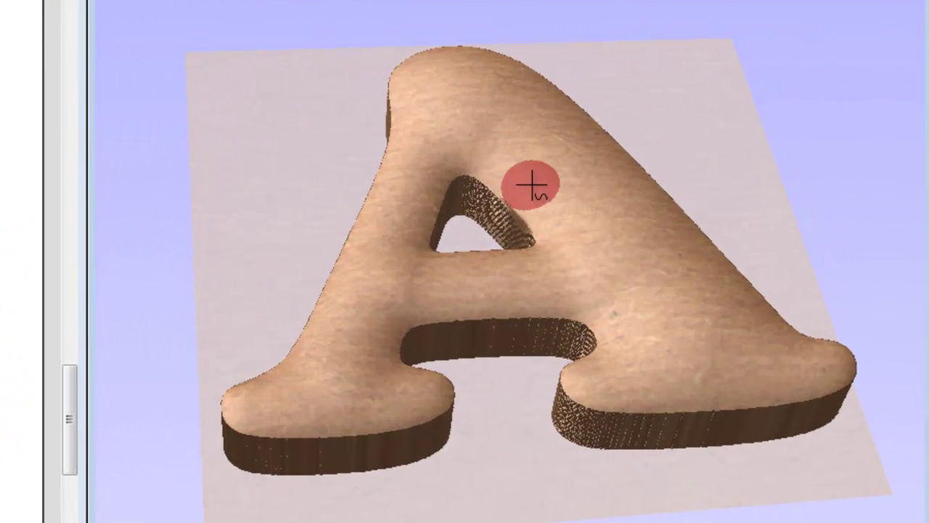
left_click_drag(532, 186, 600, 284)
mouse_move(659, 297)
left_mouse_down()
mouse_move(734, 338)
mouse_move(701, 327)
mouse_move(740, 367)
left_mouse_up()
mouse_move(428, 279)
left_mouse_down()
mouse_move(547, 263)
mouse_move(421, 271)
mouse_move(385, 230)
mouse_move(438, 109)
mouse_move(382, 274)
mouse_move(304, 402)
mouse_move(272, 409)
mouse_move(295, 388)
mouse_move(409, 397)
mouse_move(417, 389)
left_mouse_up()
mouse_move(799, 371)
left_mouse_down()
mouse_move(596, 383)
mouse_move(825, 360)
mouse_move(763, 332)
mouse_move(699, 249)
mouse_move(590, 146)
mouse_move(548, 112)
mouse_move(470, 82)
mouse_move(496, 161)
mouse_move(474, 93)
mouse_move(514, 154)
mouse_move(488, 101)
mouse_move(529, 152)
mouse_move(513, 154)
mouse_move(591, 184)
left_mouse_up()
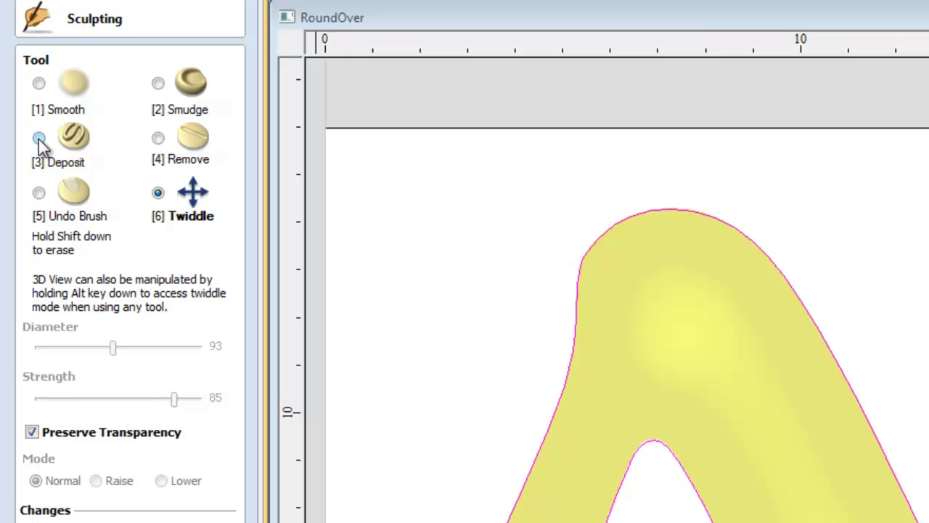
- Deposit material at strength 16 along the crossbar toward the right leg, then apply the sculpting
left_click(39, 139)
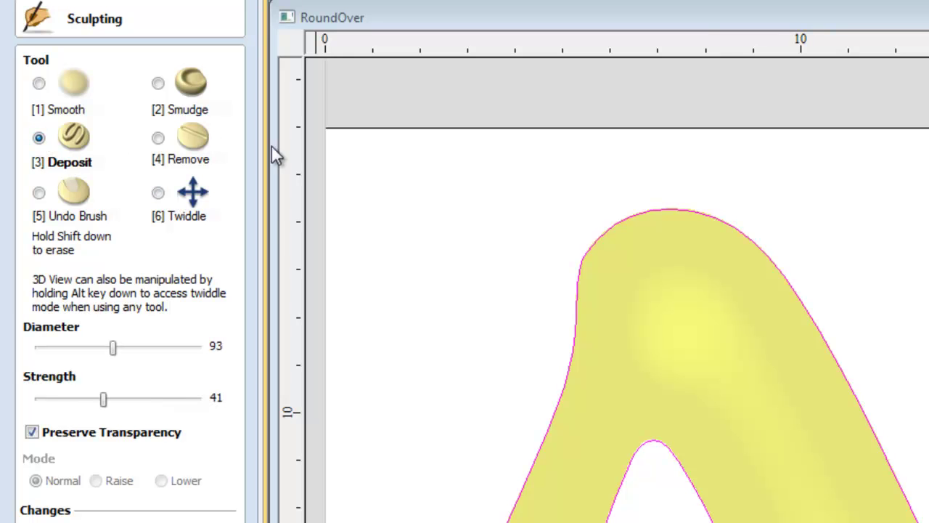
left_click(62, 398)
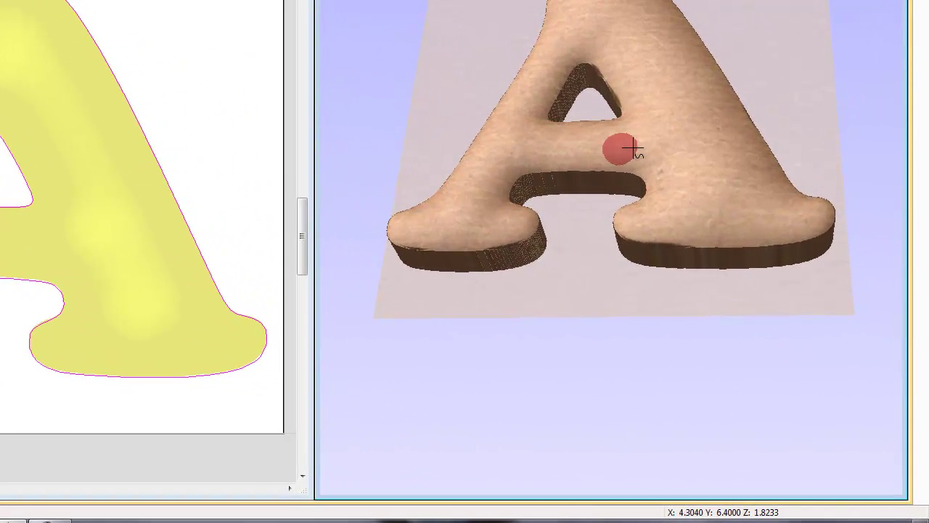
mouse_move(633, 150)
left_mouse_down()
mouse_move(689, 158)
mouse_move(643, 157)
mouse_move(671, 188)
mouse_move(645, 155)
mouse_move(615, 151)
mouse_move(544, 147)
mouse_move(501, 169)
mouse_move(530, 118)
mouse_move(563, 137)
mouse_move(652, 143)
mouse_move(684, 176)
mouse_move(675, 158)
mouse_move(617, 146)
left_mouse_up()
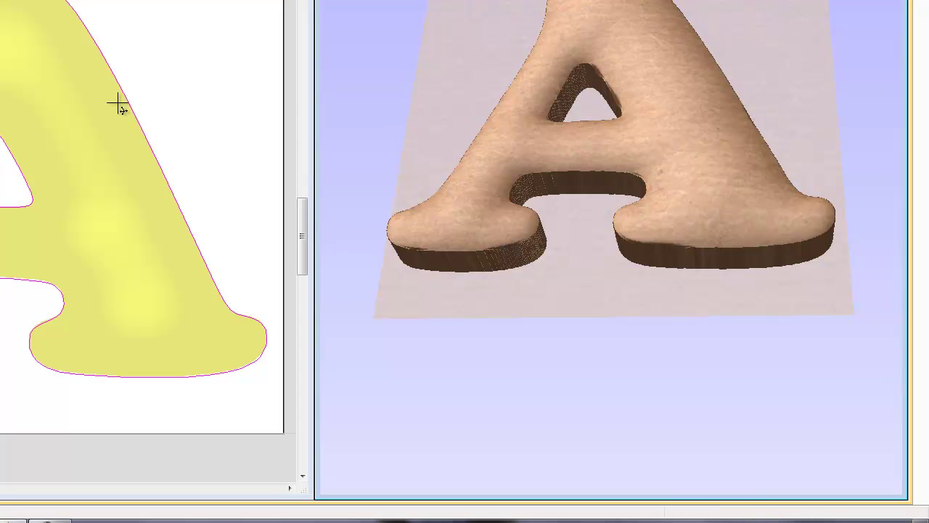
left_click_drag(441, 200, 341, 378)
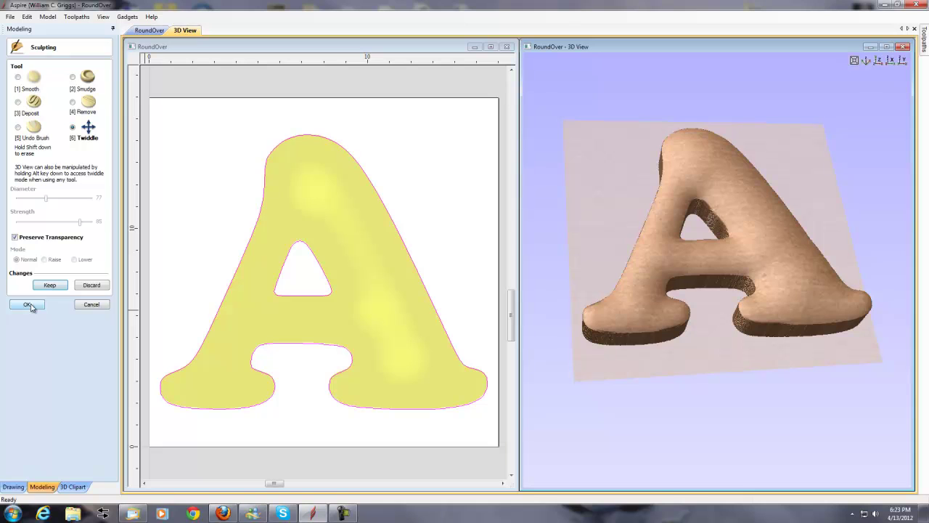
left_click(27, 305)
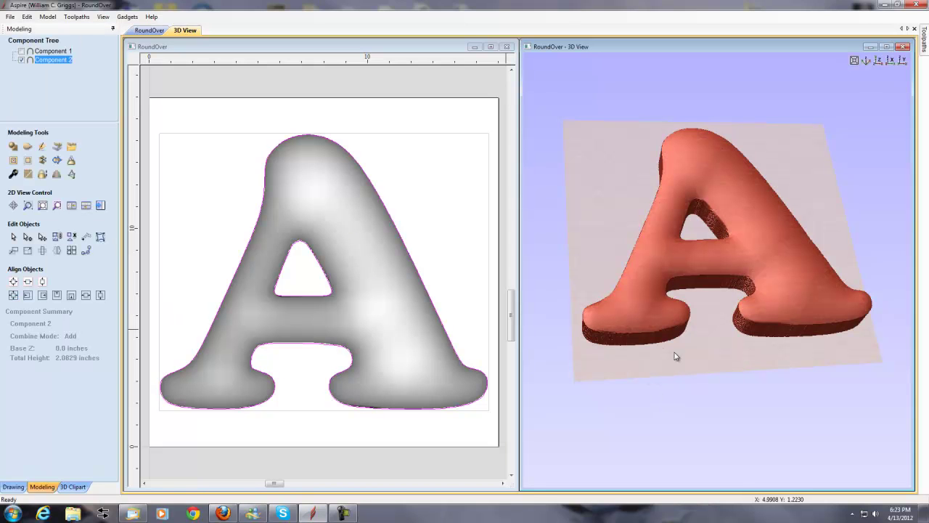